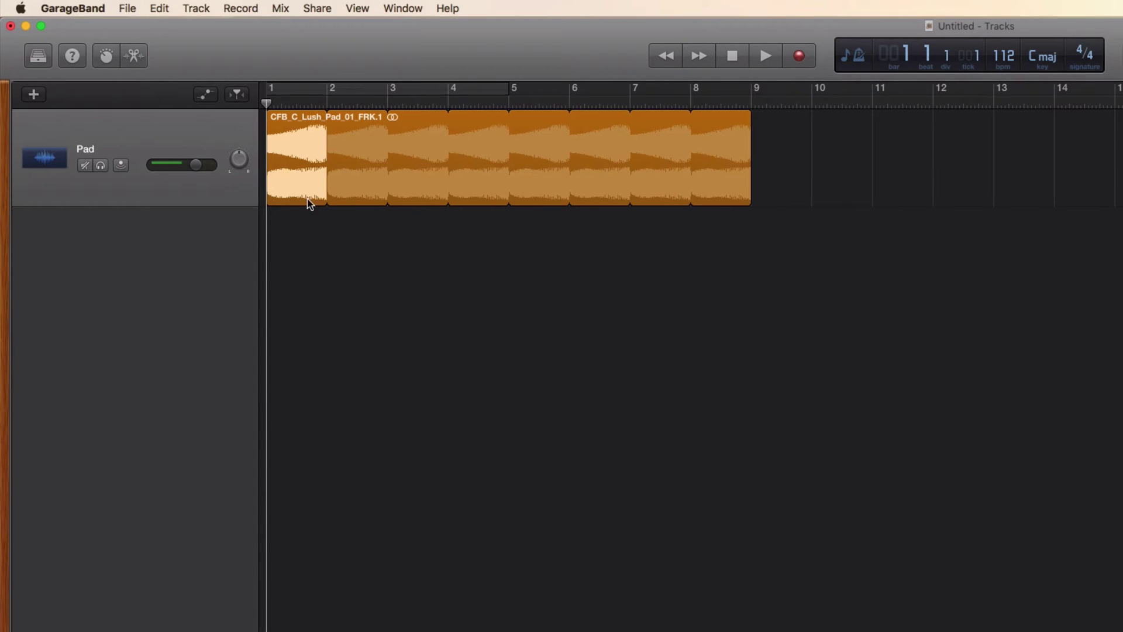
Apply an automatic Master Track fade-out, then play it from bar 4 and stop
click(281, 11)
click(298, 43)
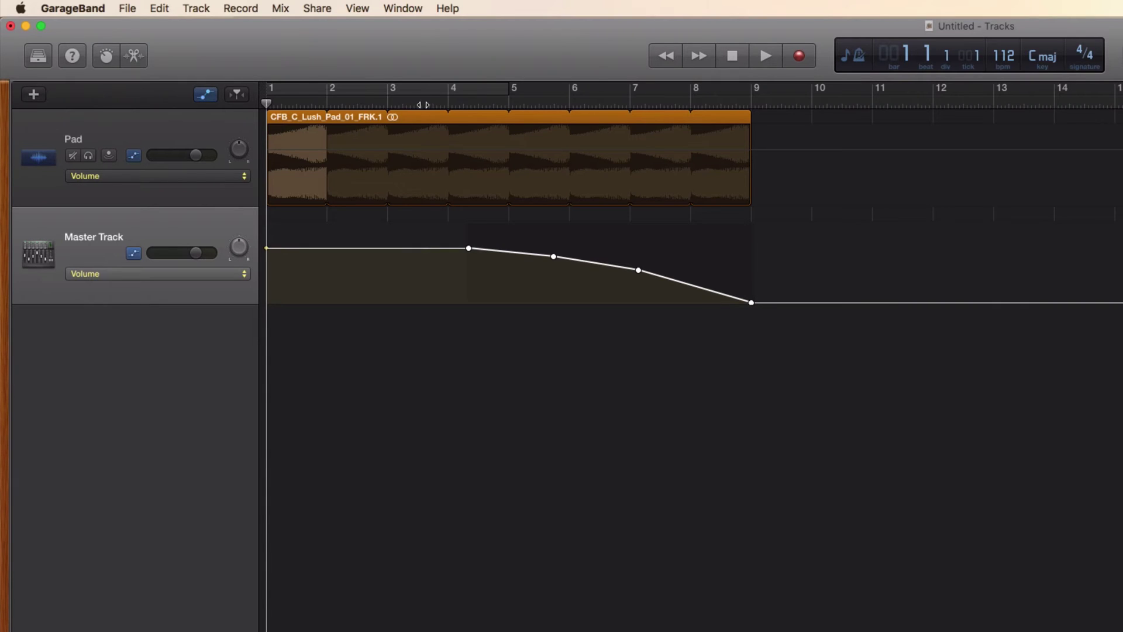
click(448, 104)
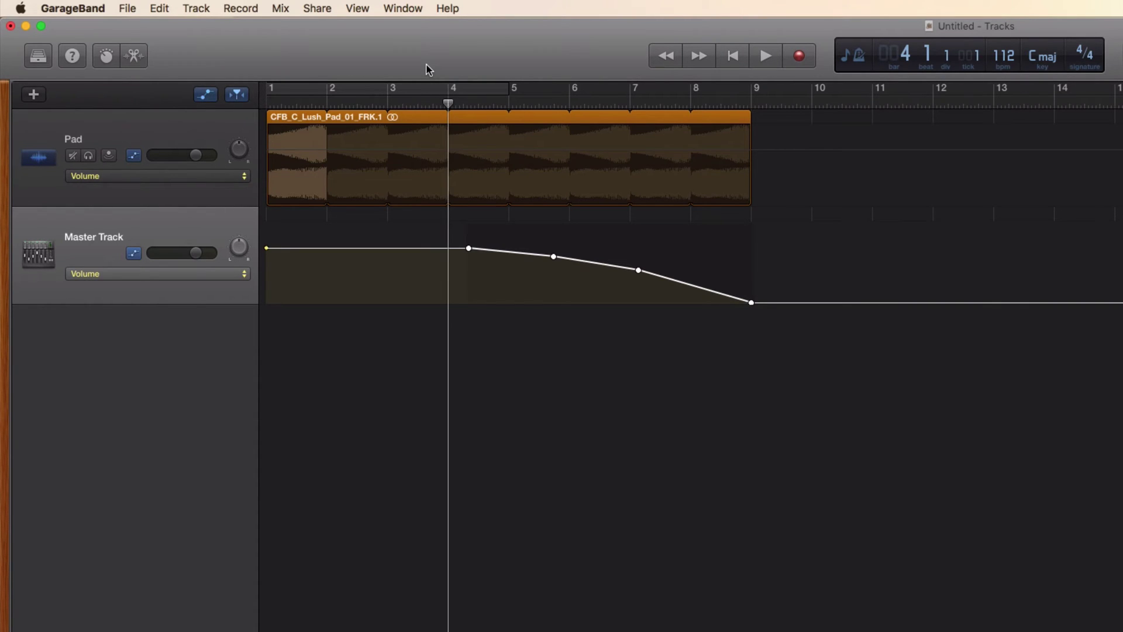
key(space)
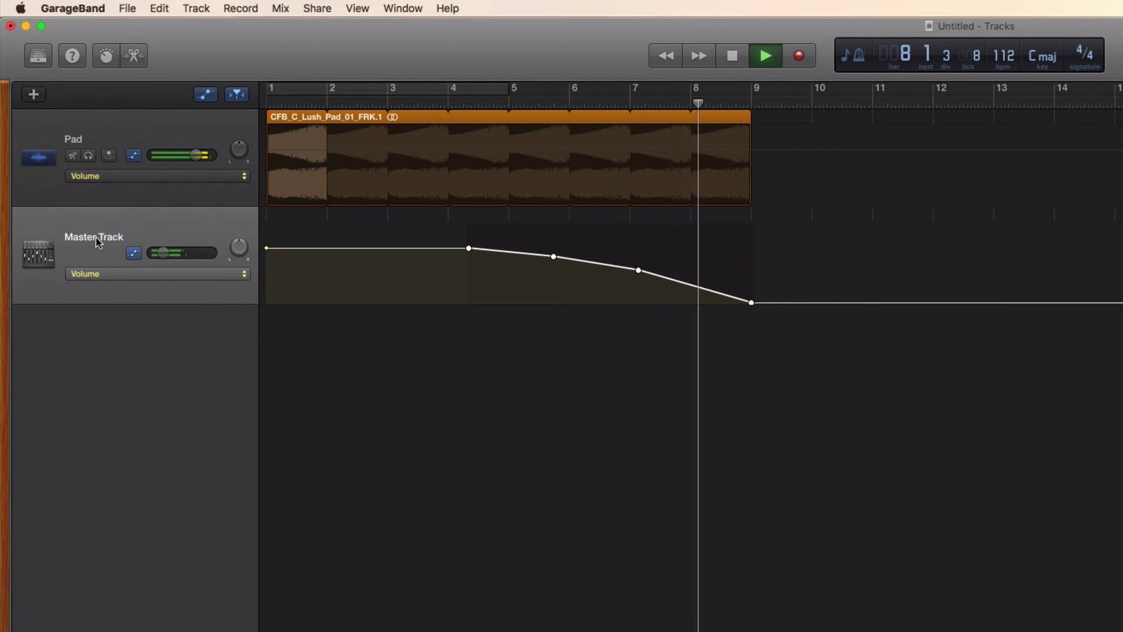
key(space)
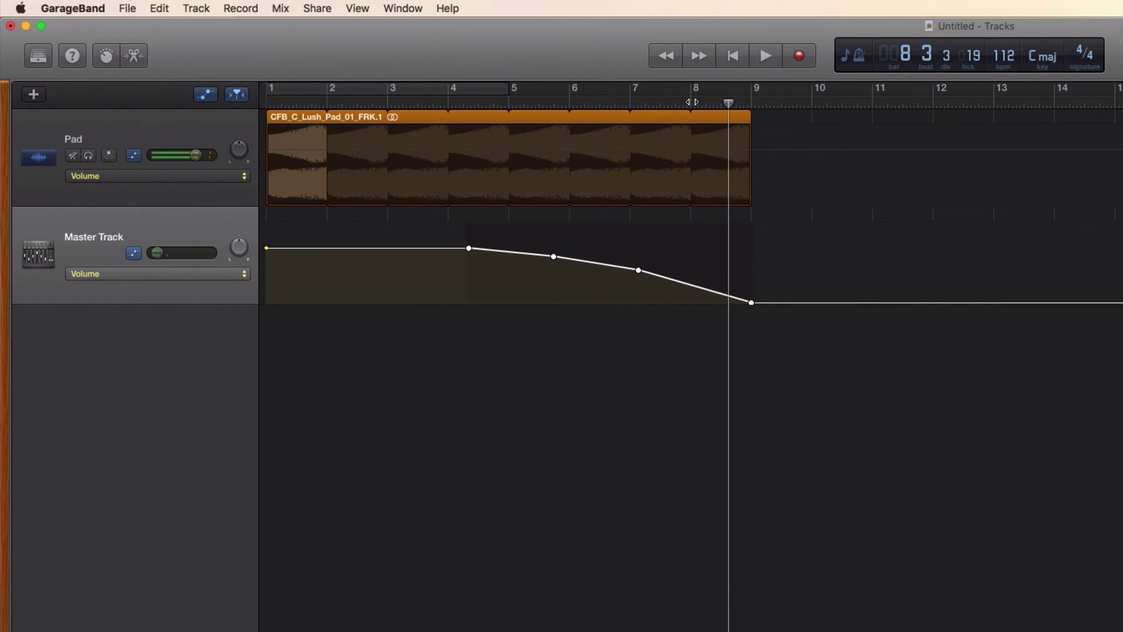
Move the fade's start point to bar 8 and its end to bar 9, with the playhead near bar 7
drag(702, 103, 494, 104)
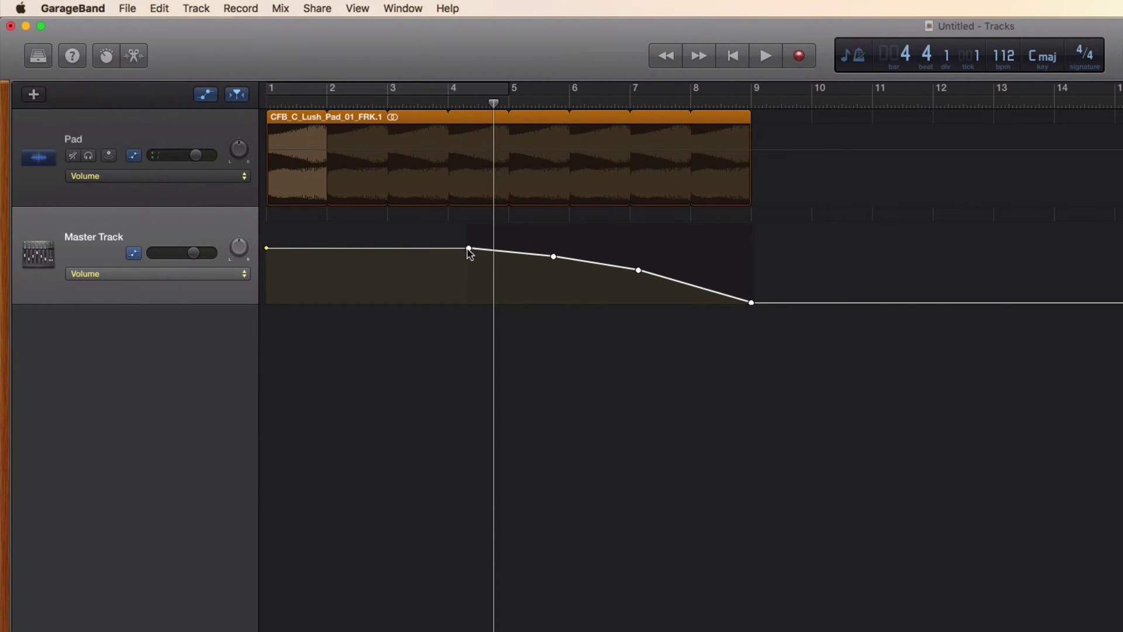
drag(470, 250, 692, 249)
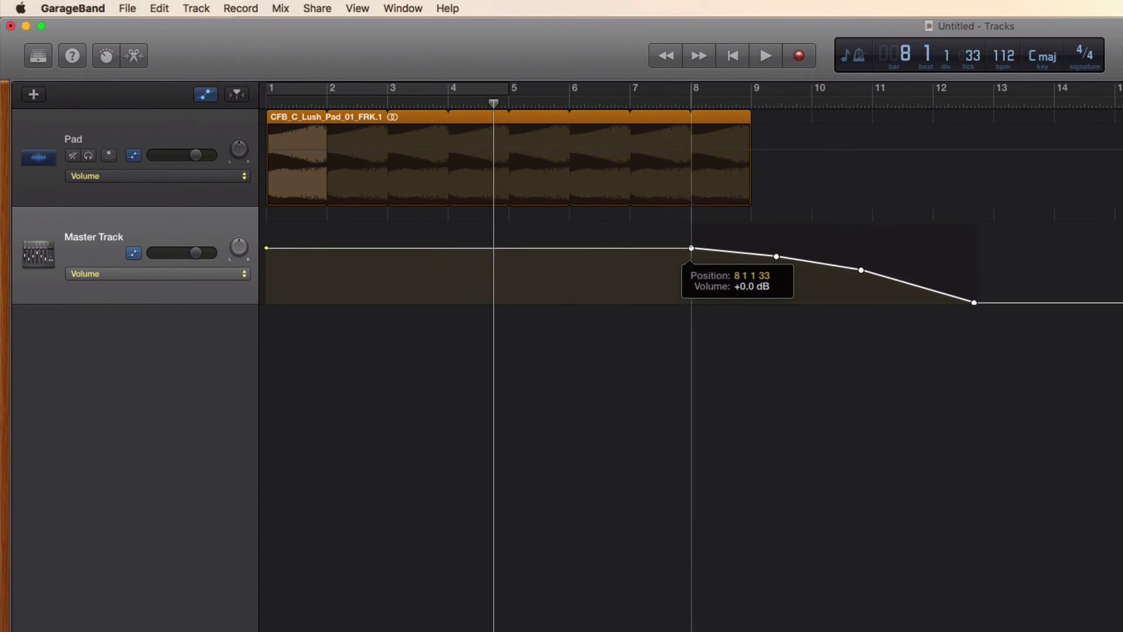
drag(692, 249, 691, 248)
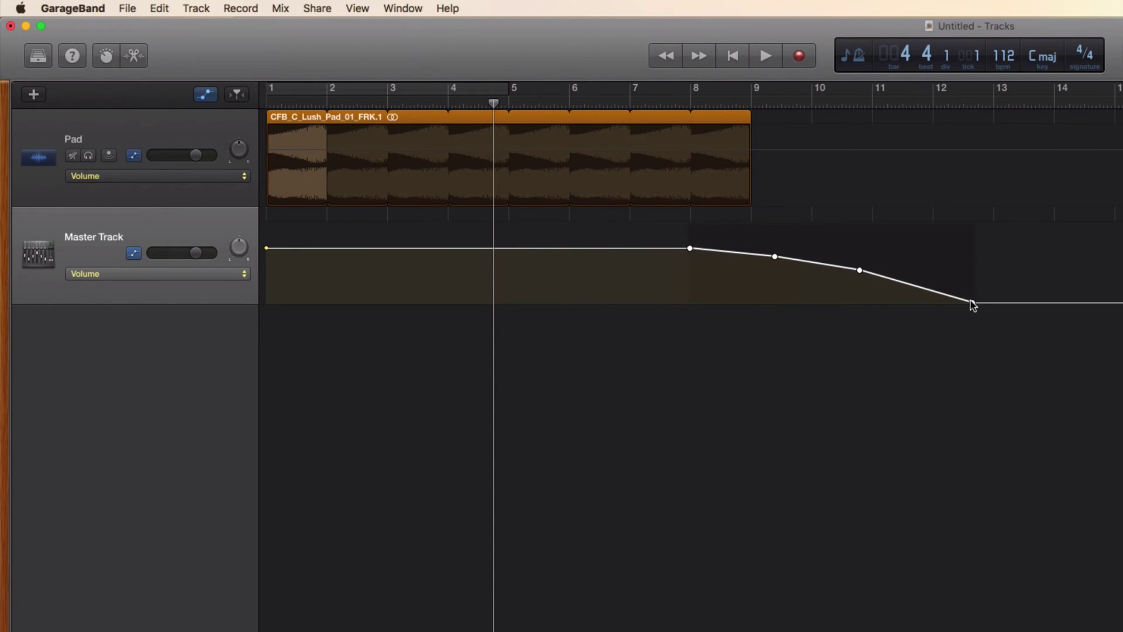
mouse_move(971, 304)
mouse_down()
mouse_move(840, 303)
mouse_move(902, 302)
mouse_up()
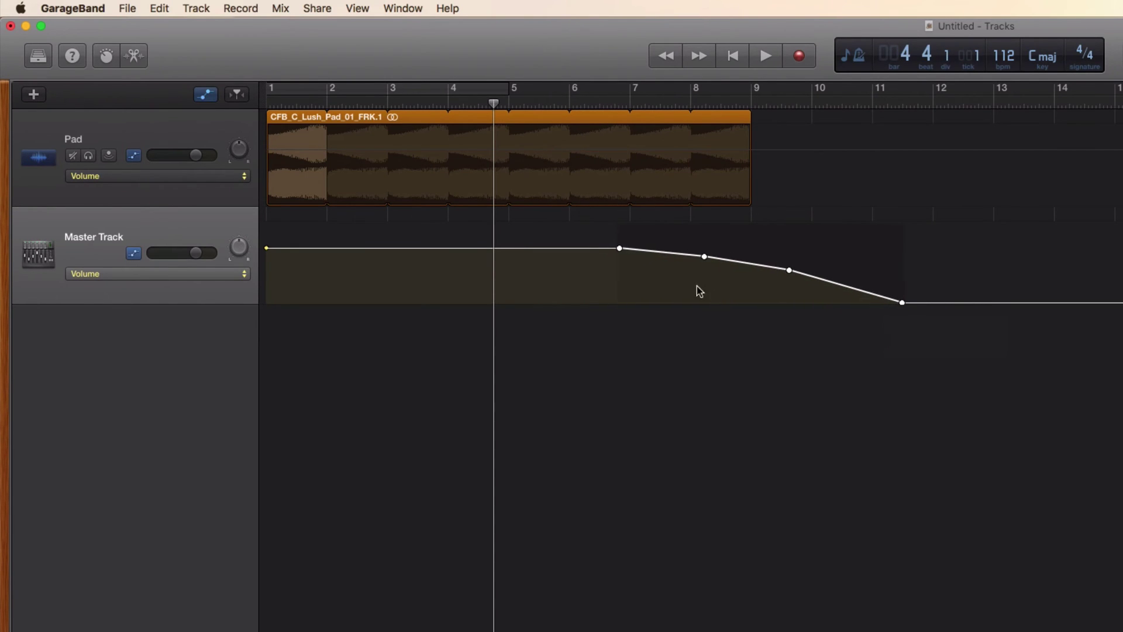
drag(620, 249, 692, 254)
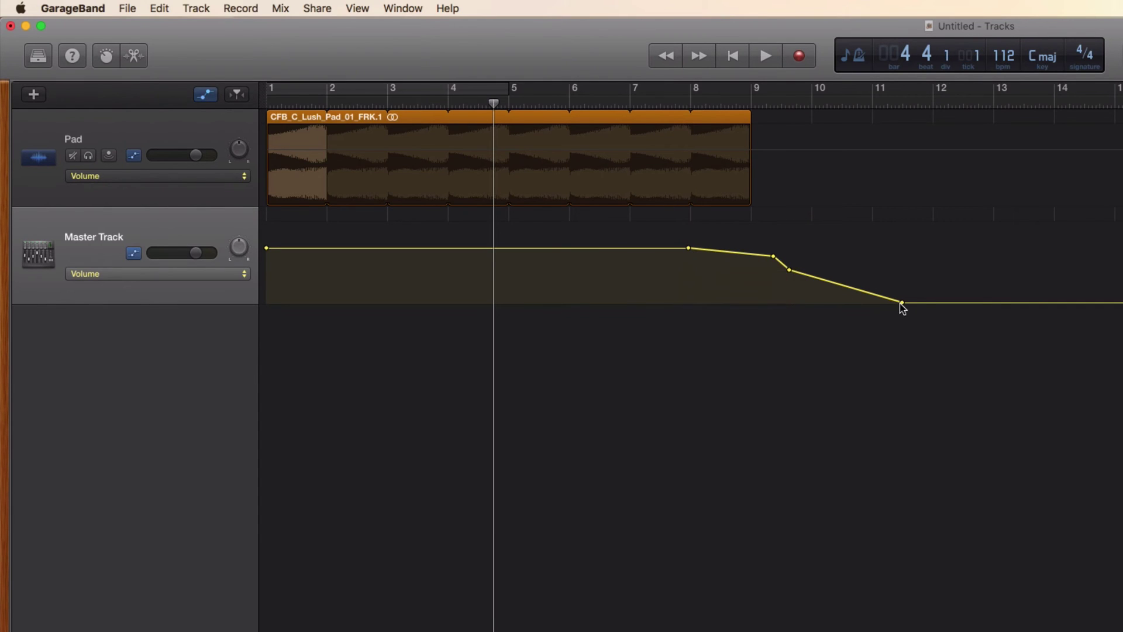
drag(902, 303, 751, 303)
drag(595, 104, 676, 104)
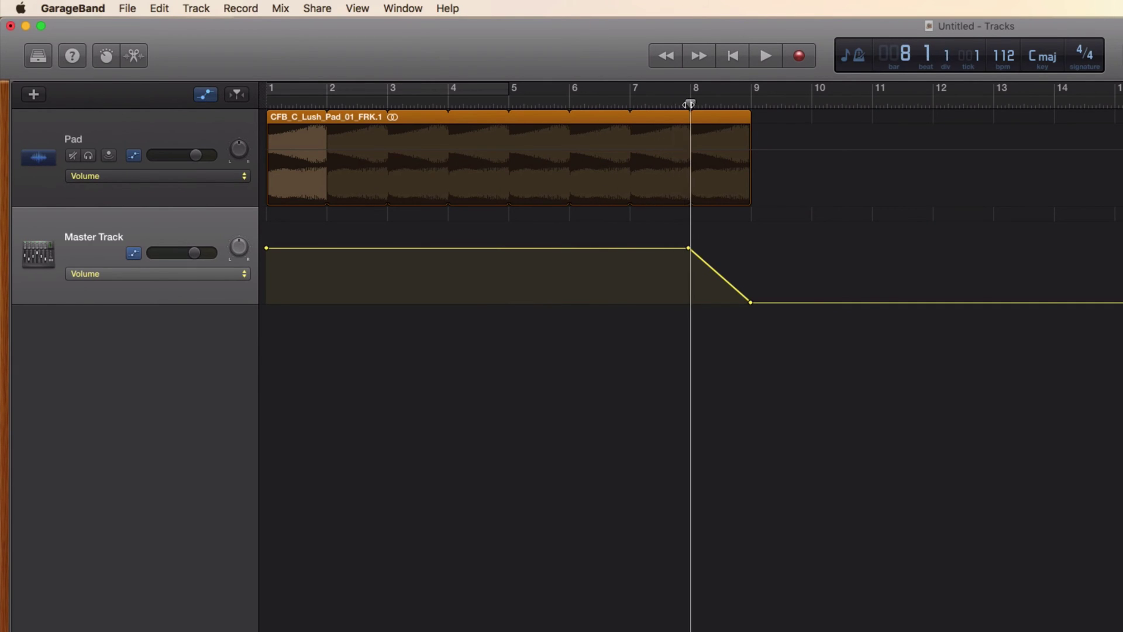
drag(677, 104, 607, 104)
key(space)
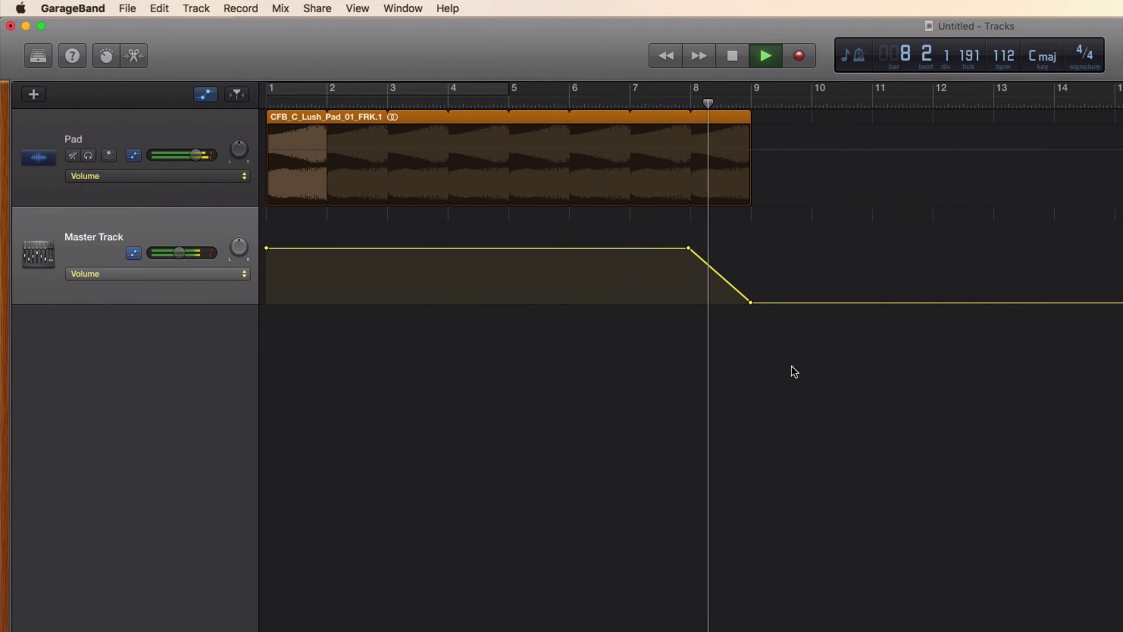
key(space)
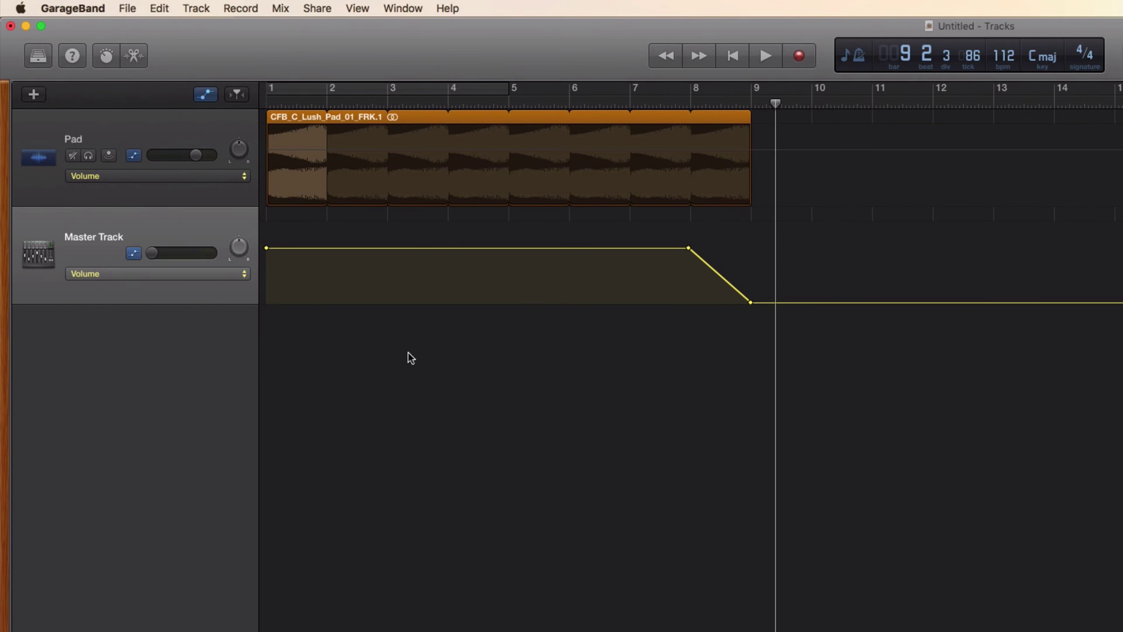
click(205, 94)
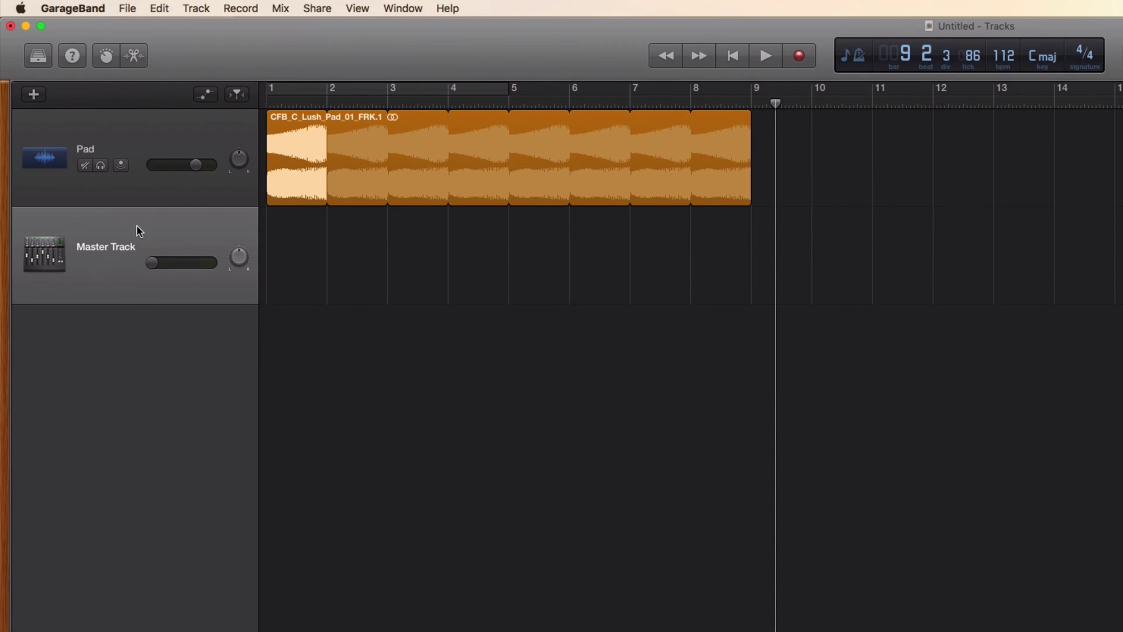
click(198, 7)
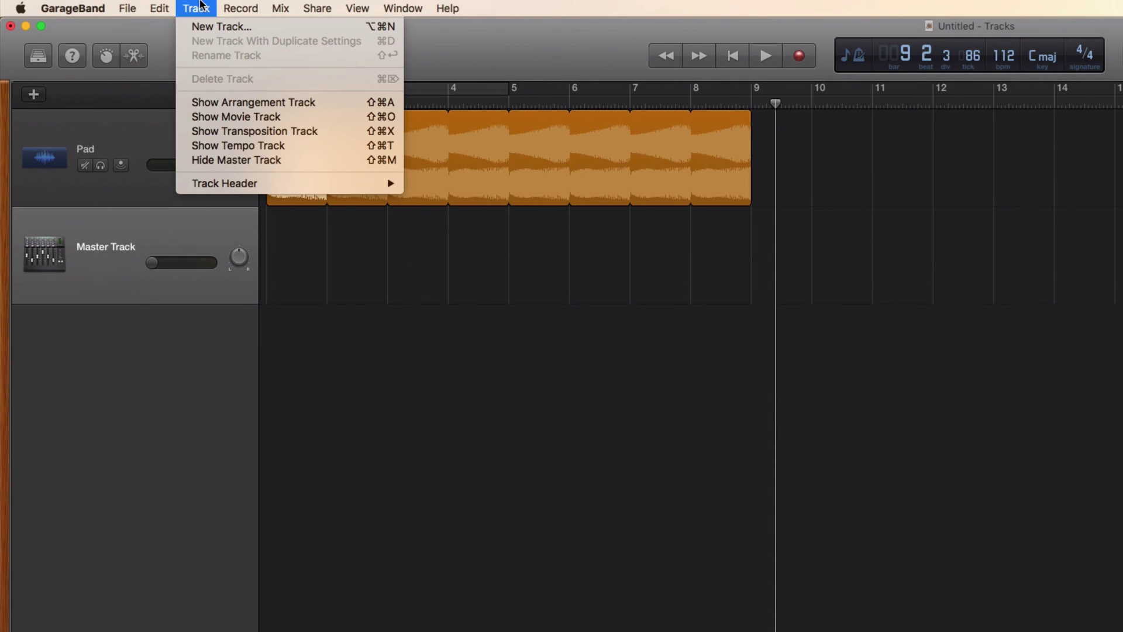
click(243, 166)
key(a)
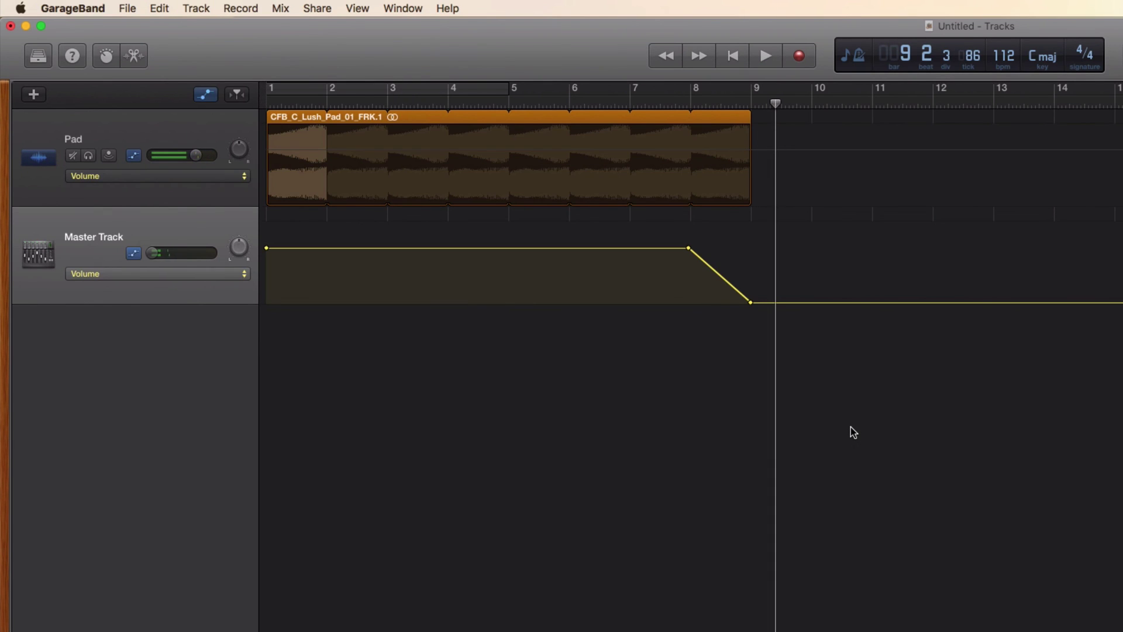